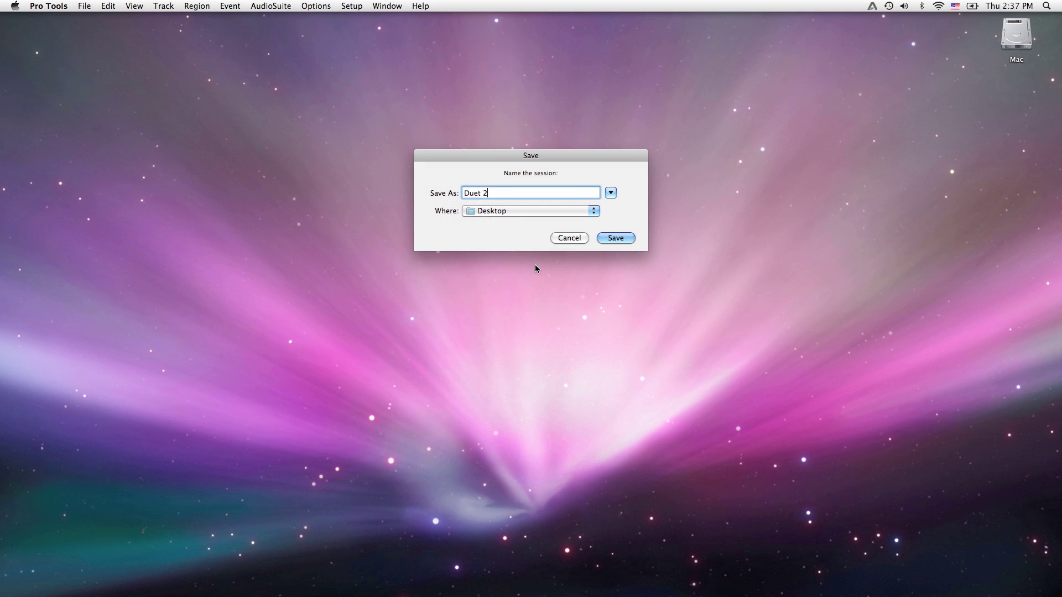
Save the Duet 2 session to the Desktop with 16 mono audio tracks, then bring up Playback Engine settings.
{"action": "left_click", "coordinate": [616, 239]}
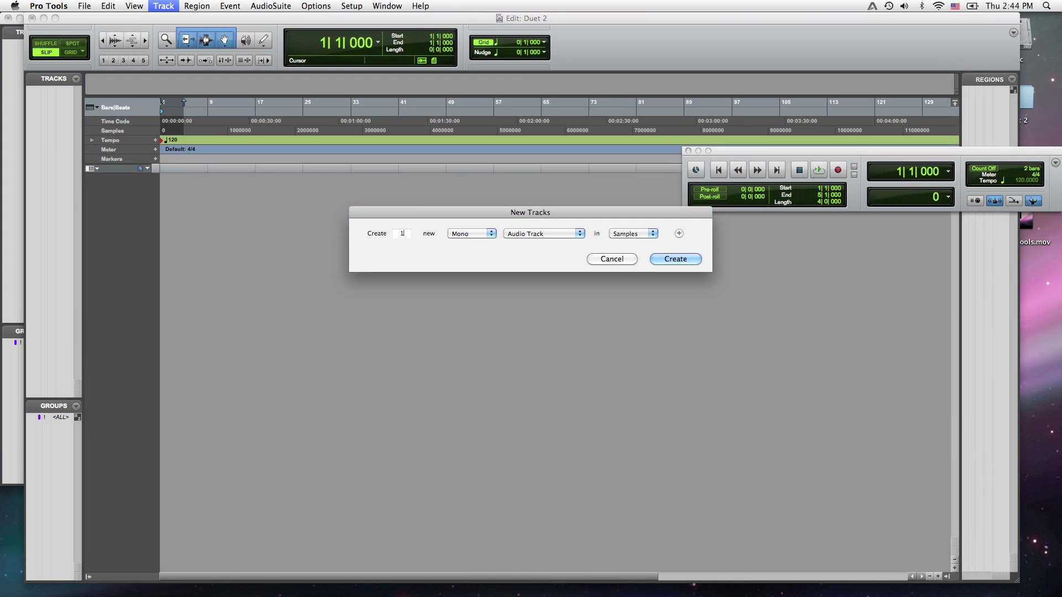
{"action": "left_click", "coordinate": [679, 258]}
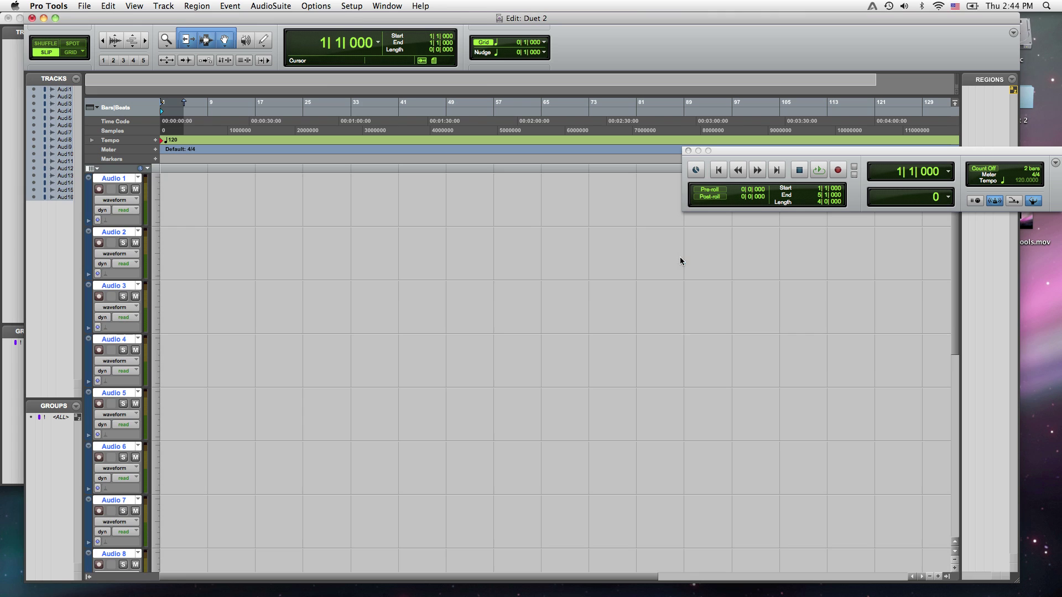
{"action": "left_click", "coordinate": [351, 6]}
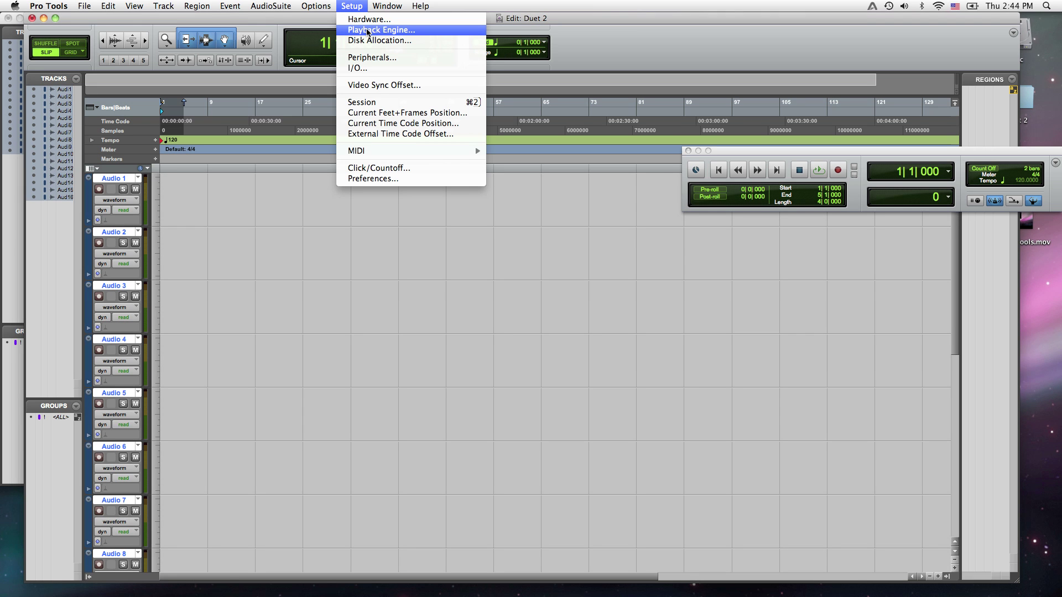
{"action": "left_click", "coordinate": [370, 29]}
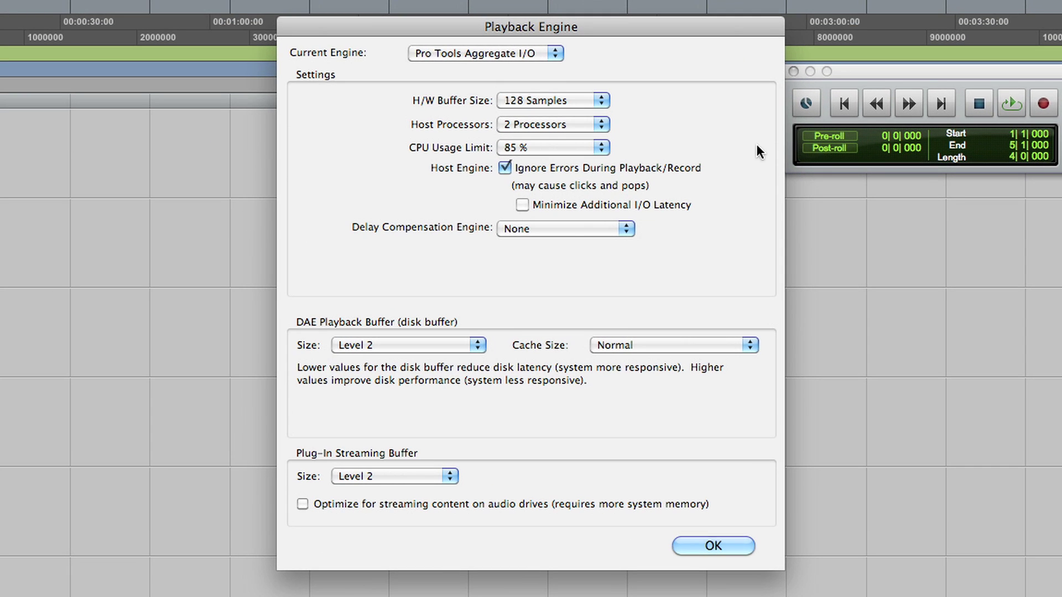
Keep the 128-sample buffer, switch the engine to Duet USB, and let the session save and reopen.
{"action": "left_click", "coordinate": [581, 100]}
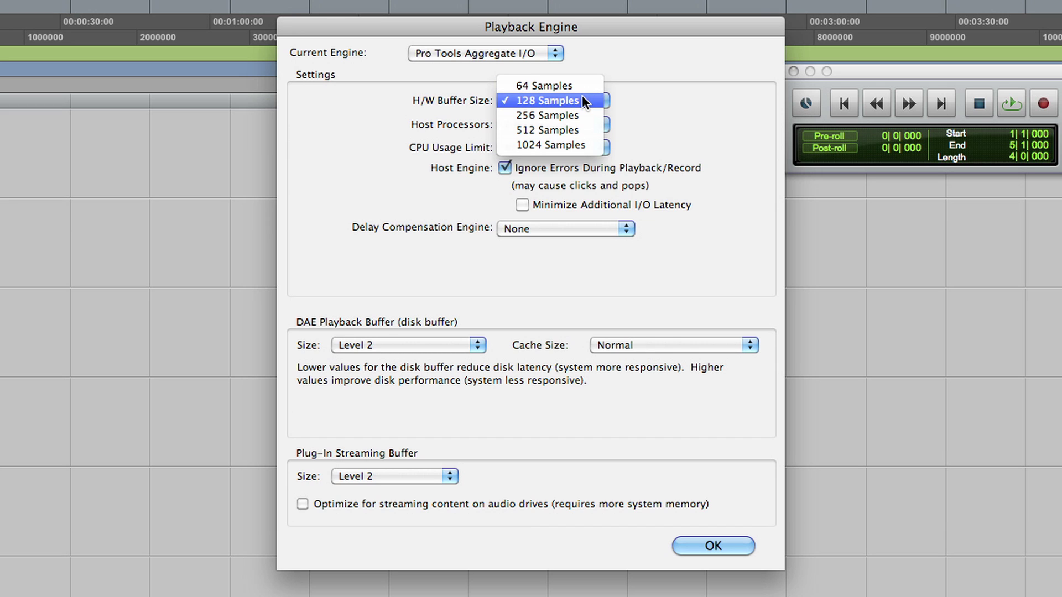
{"action": "left_click", "coordinate": [582, 96]}
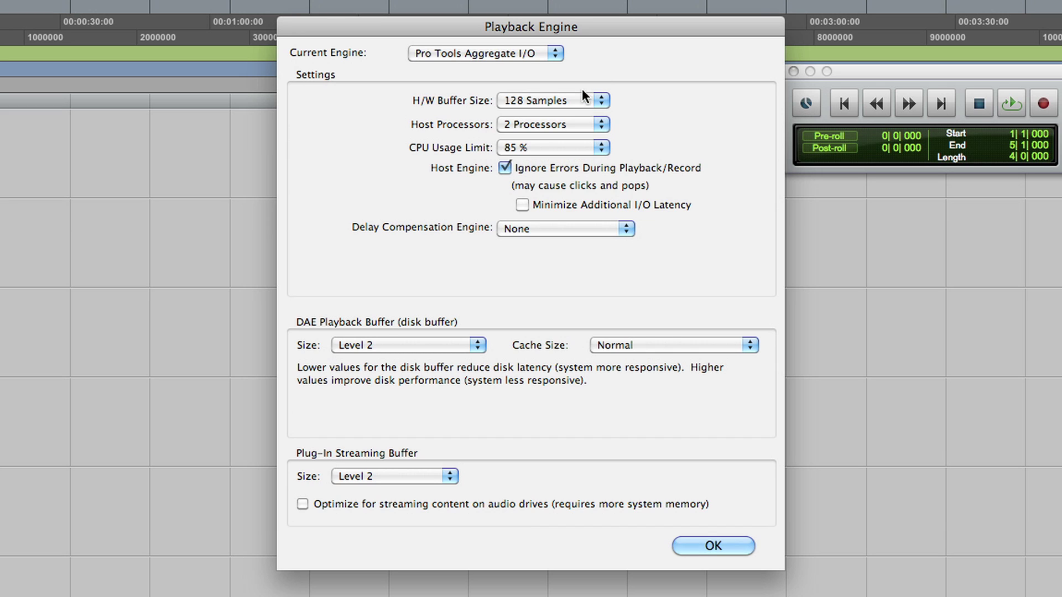
{"action": "left_click", "coordinate": [552, 52]}
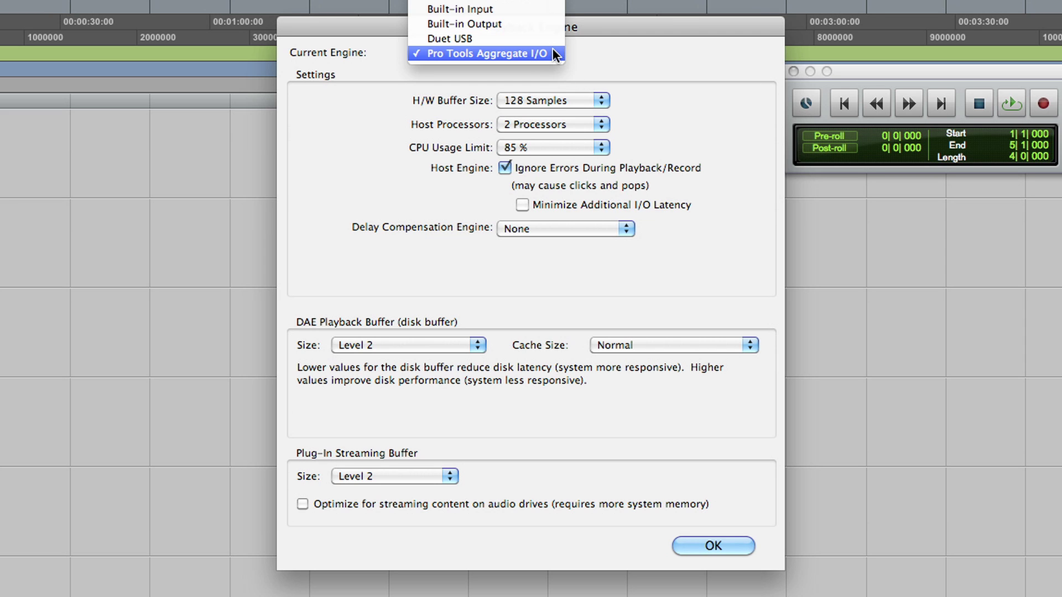
{"action": "left_click", "coordinate": [544, 39]}
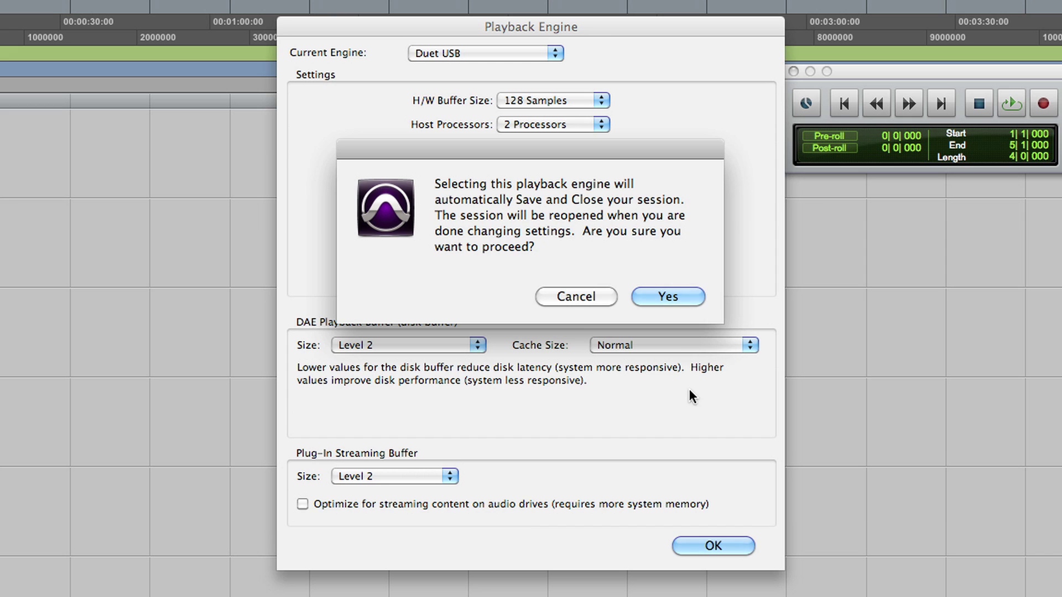
{"action": "left_click", "coordinate": [668, 297]}
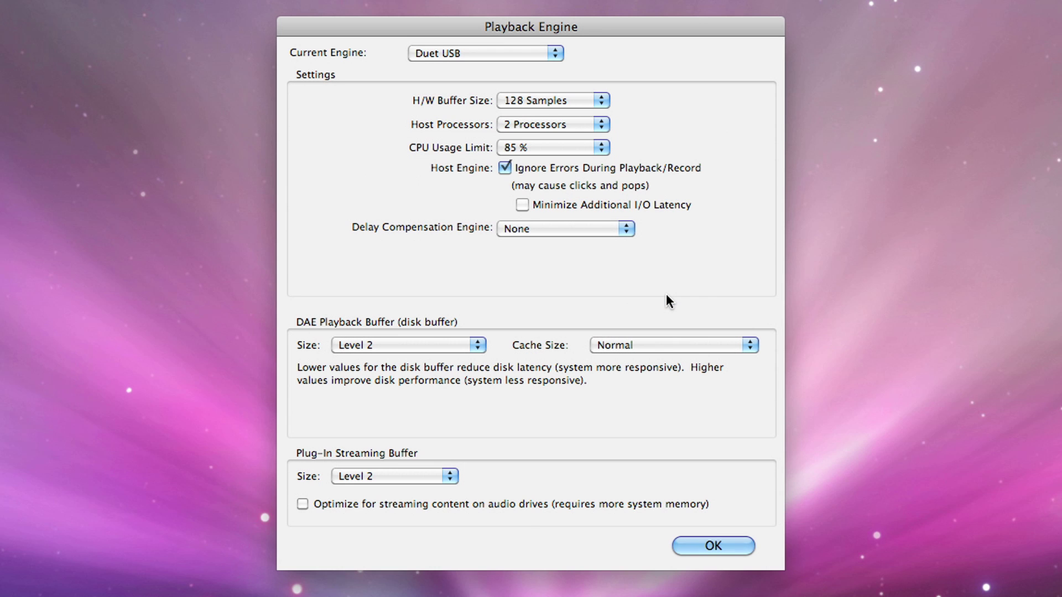
{"action": "left_click", "coordinate": [713, 546]}
{"action": "left_click", "coordinate": [546, 435]}
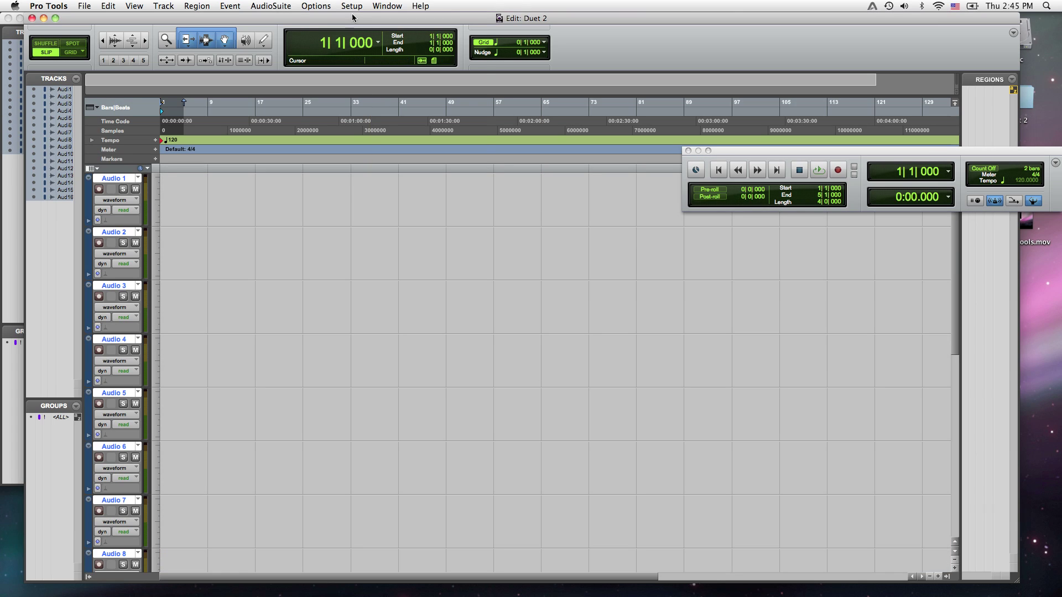
In I/O Setup, replace the built-in input paths with the default Mic 1-2 input.
{"action": "left_click", "coordinate": [352, 5]}
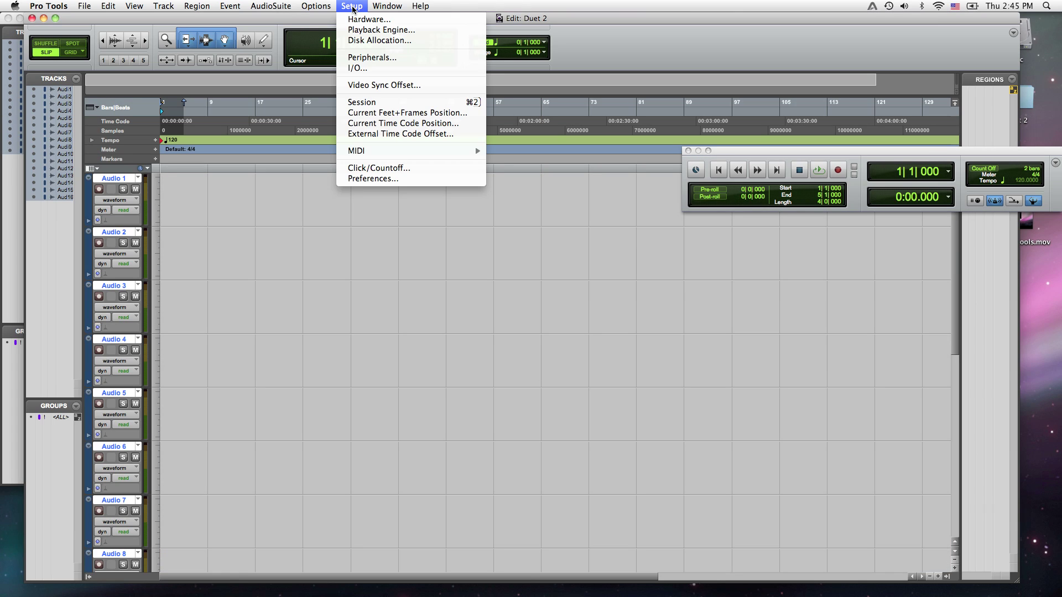
{"action": "left_click", "coordinate": [357, 69]}
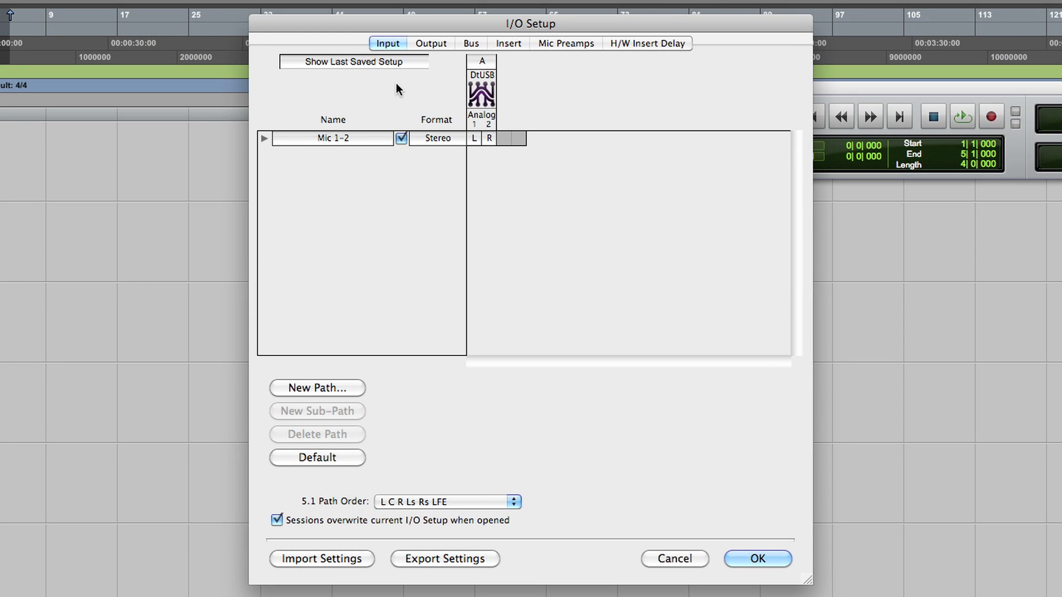
{"action": "left_click", "coordinate": [426, 44]}
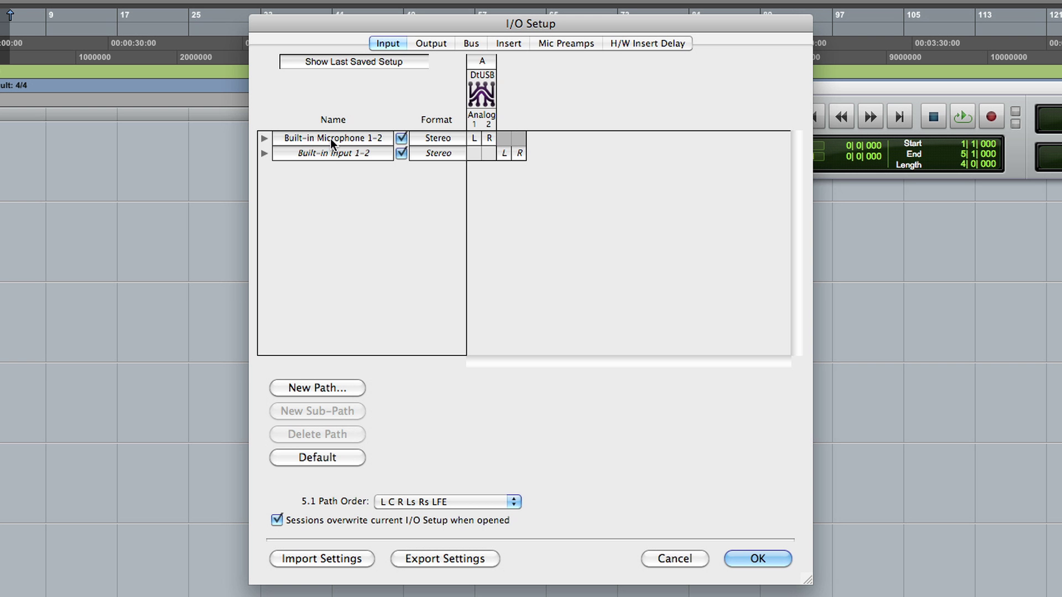
{"action": "left_click", "coordinate": [331, 138]}
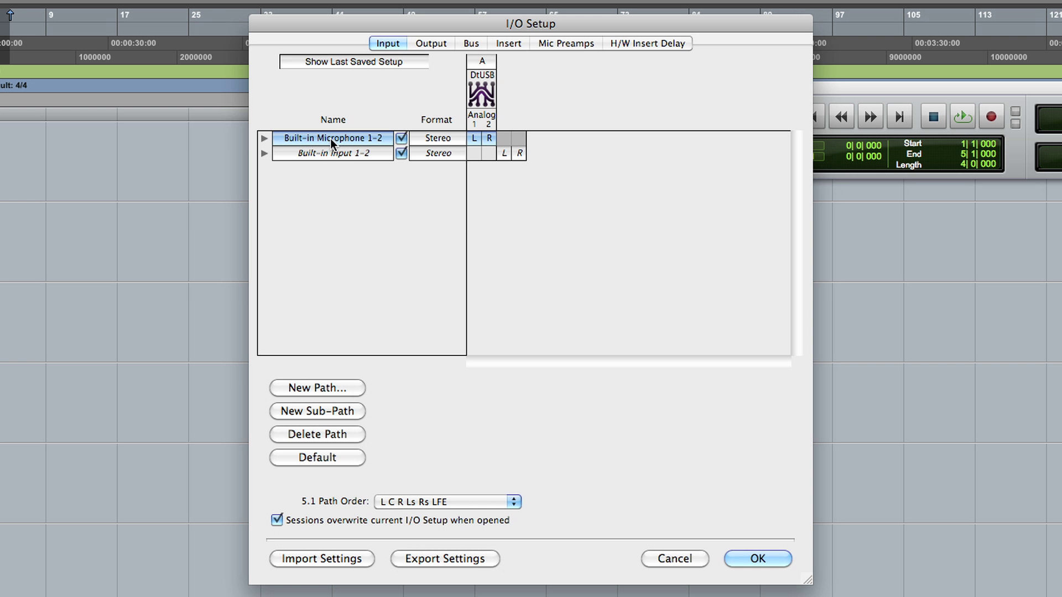
{"action": "left_click", "coordinate": [333, 154], "text": "shift"}
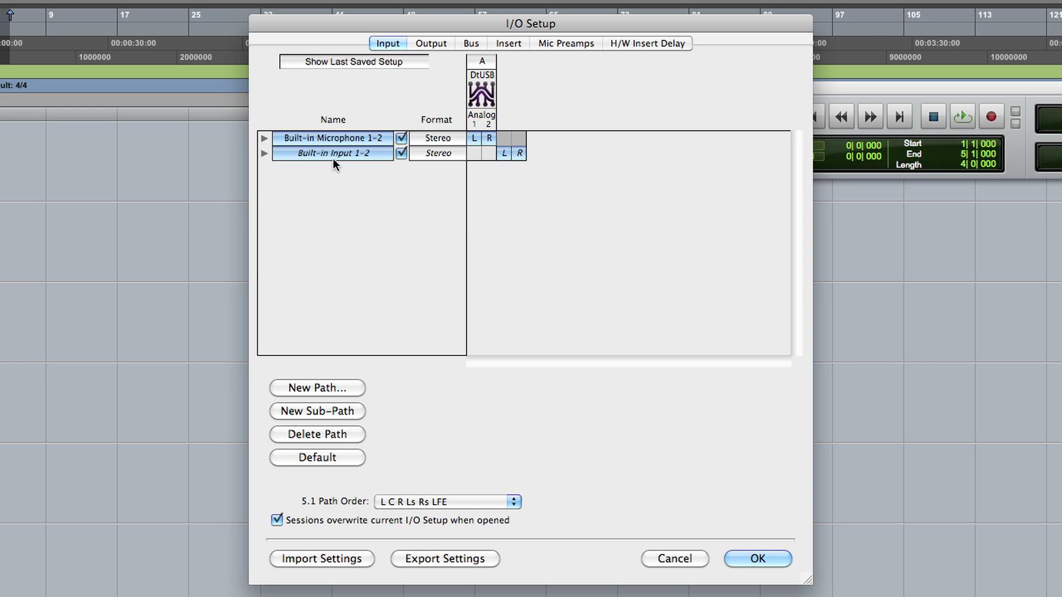
{"action": "left_click", "coordinate": [322, 435]}
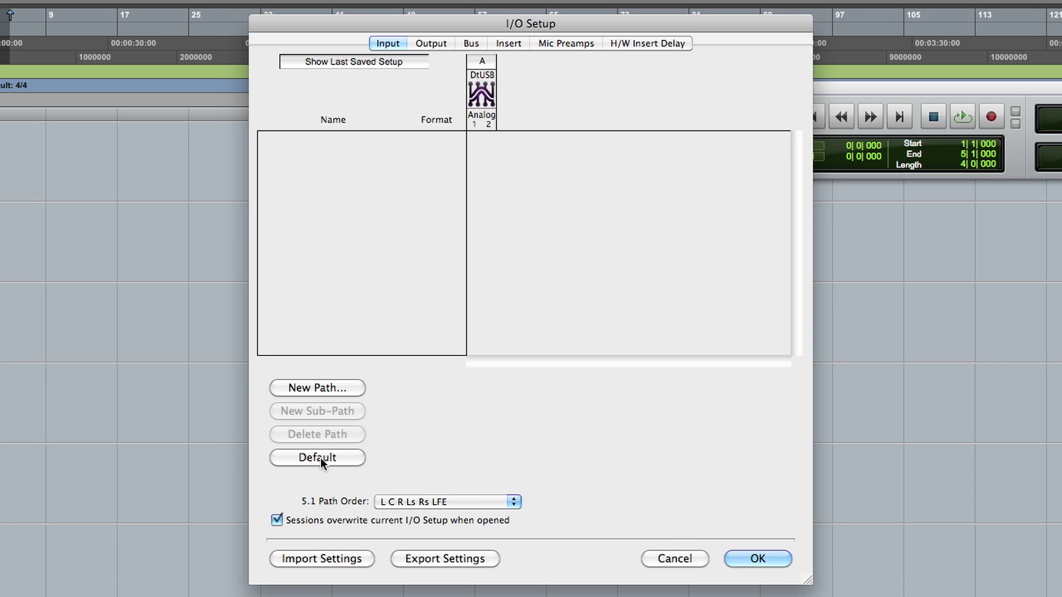
{"action": "left_click", "coordinate": [321, 458]}
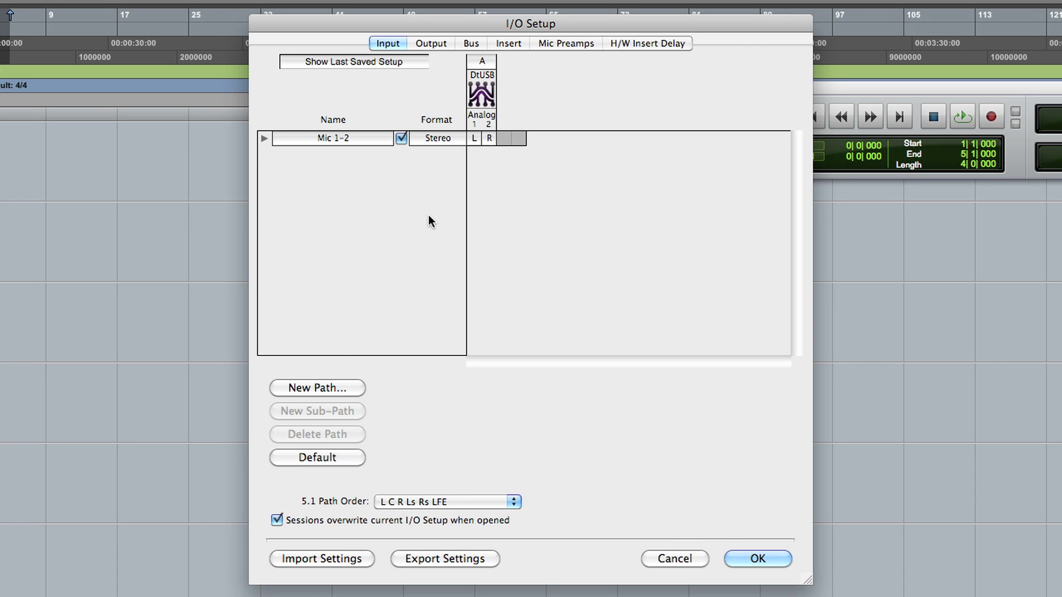
Delete the Built-in Output 1-2 path and launch Apogee Maestro 2.
{"action": "left_click", "coordinate": [426, 40]}
{"action": "left_click", "coordinate": [357, 137]}
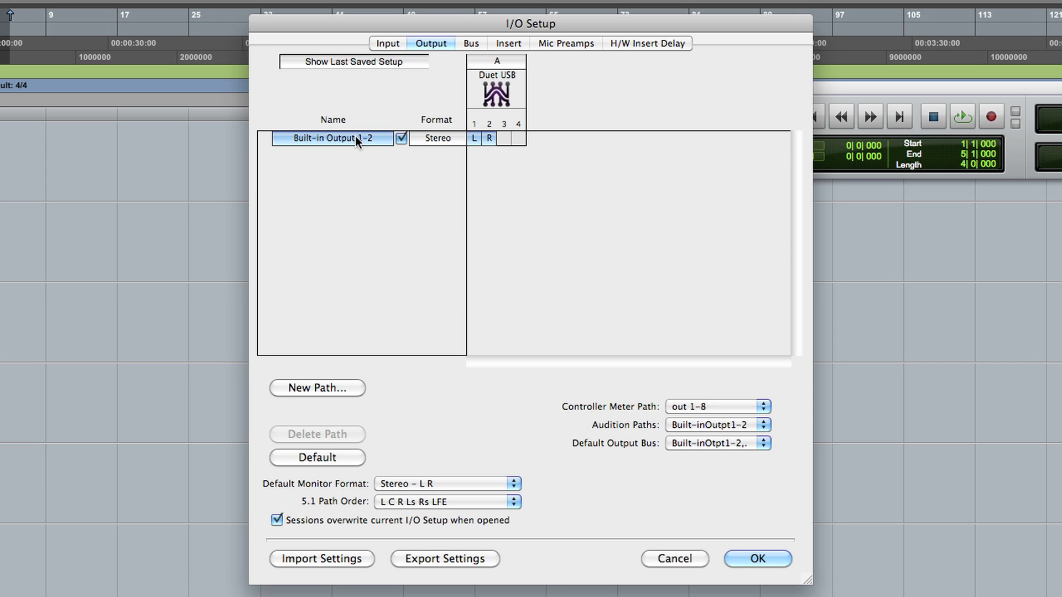
{"action": "left_click", "coordinate": [326, 433]}
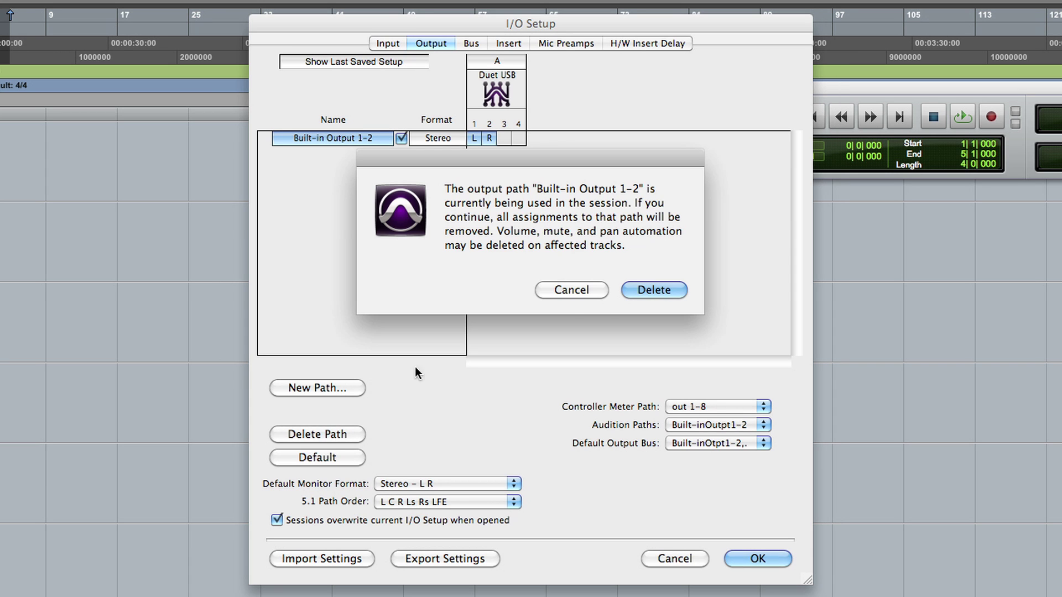
{"action": "left_click", "coordinate": [647, 290]}
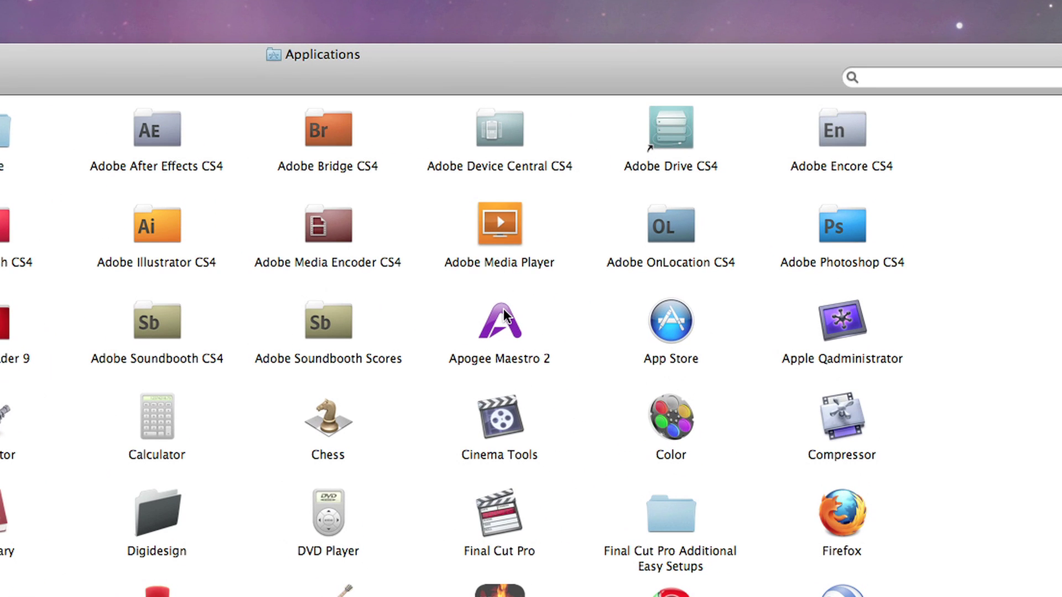
{"action": "double_click", "coordinate": [504, 315]}
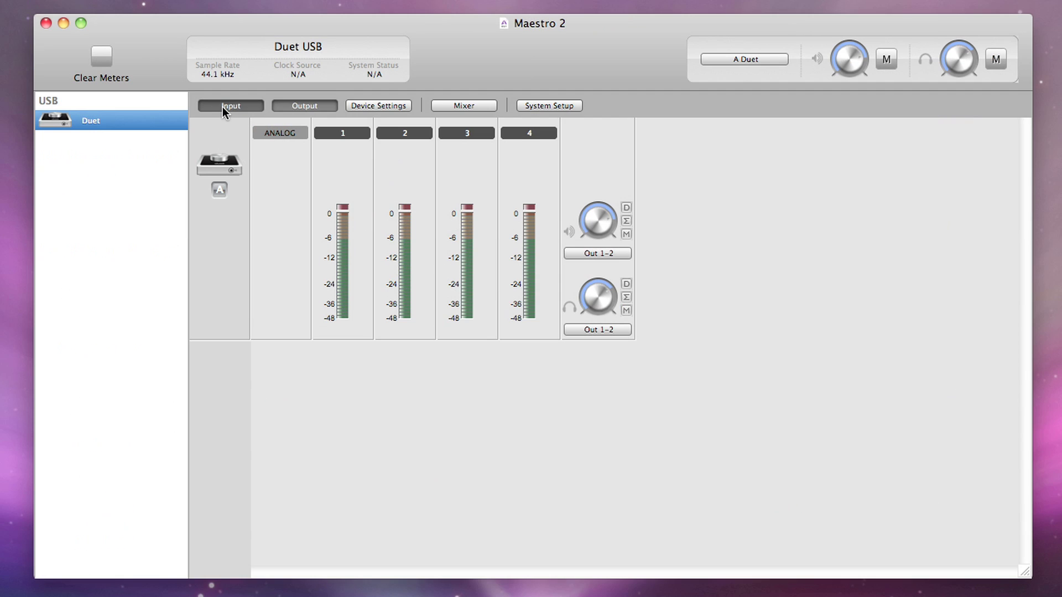
Try Mic, +4 dBu and 48V on input 1, settle on Inst, then view the outputs.
{"action": "left_click", "coordinate": [223, 106]}
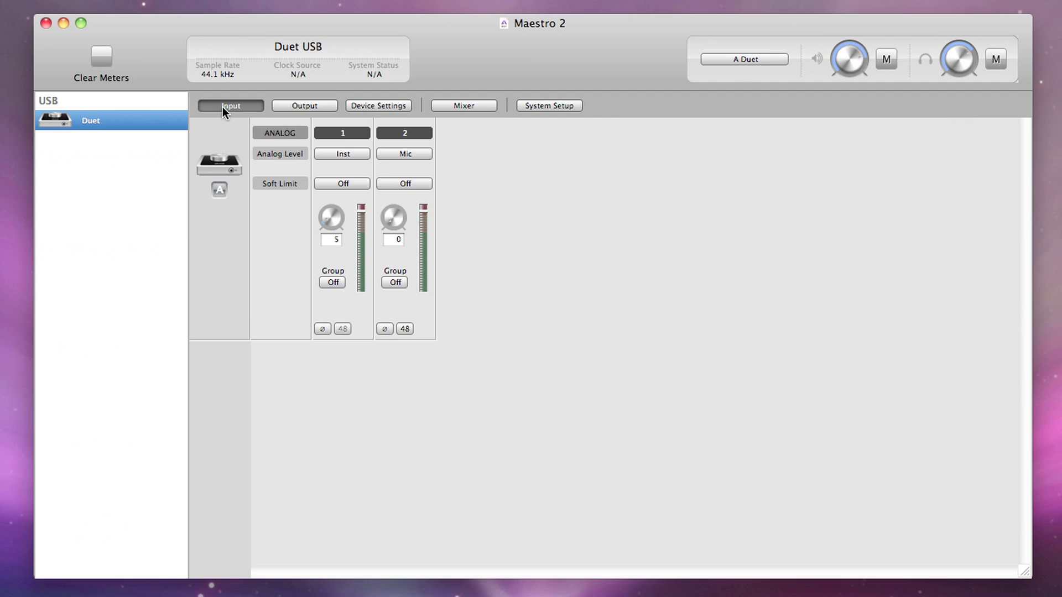
{"action": "left_click", "coordinate": [358, 155]}
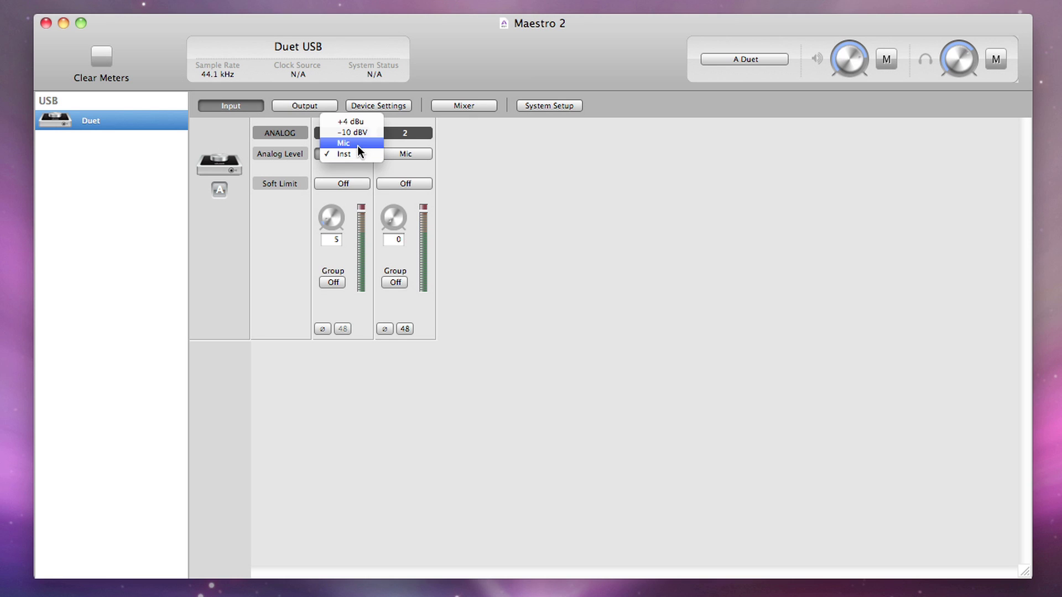
{"action": "left_click", "coordinate": [358, 144]}
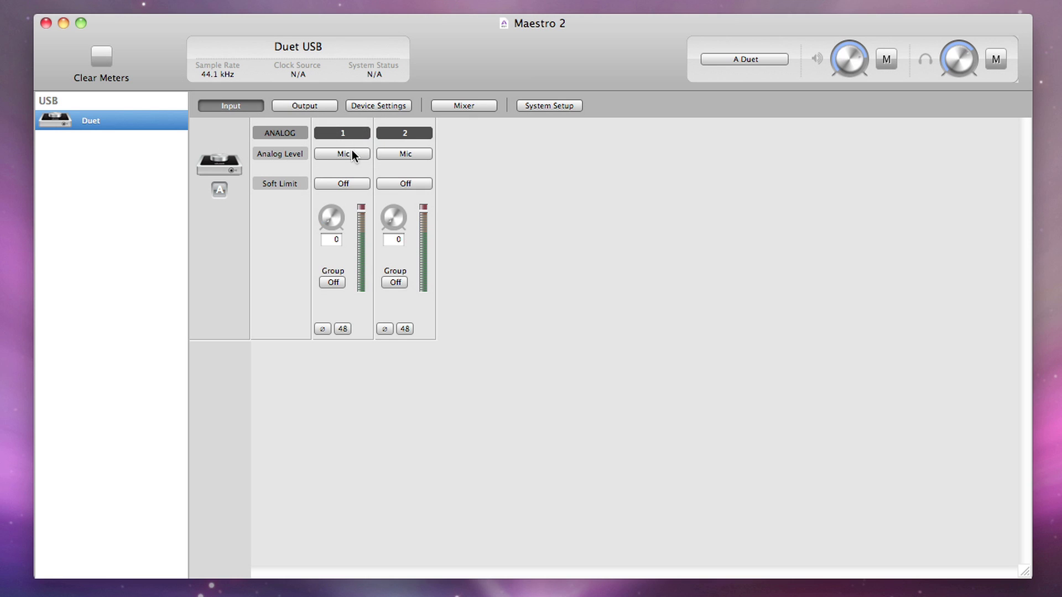
{"action": "left_click", "coordinate": [352, 154]}
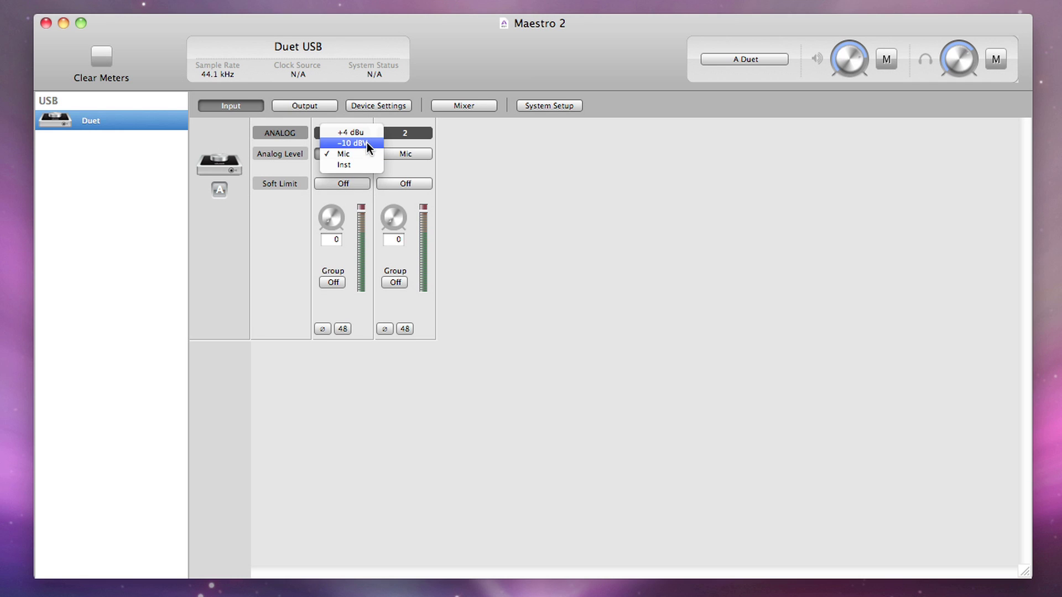
{"action": "left_click", "coordinate": [366, 132]}
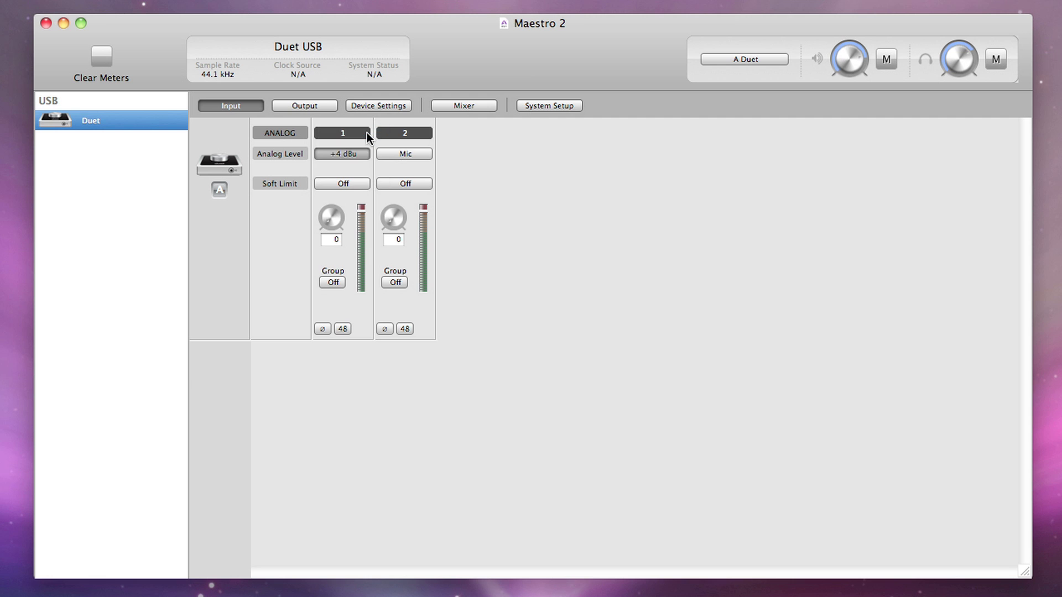
{"action": "left_click", "coordinate": [356, 153]}
{"action": "left_click", "coordinate": [342, 329]}
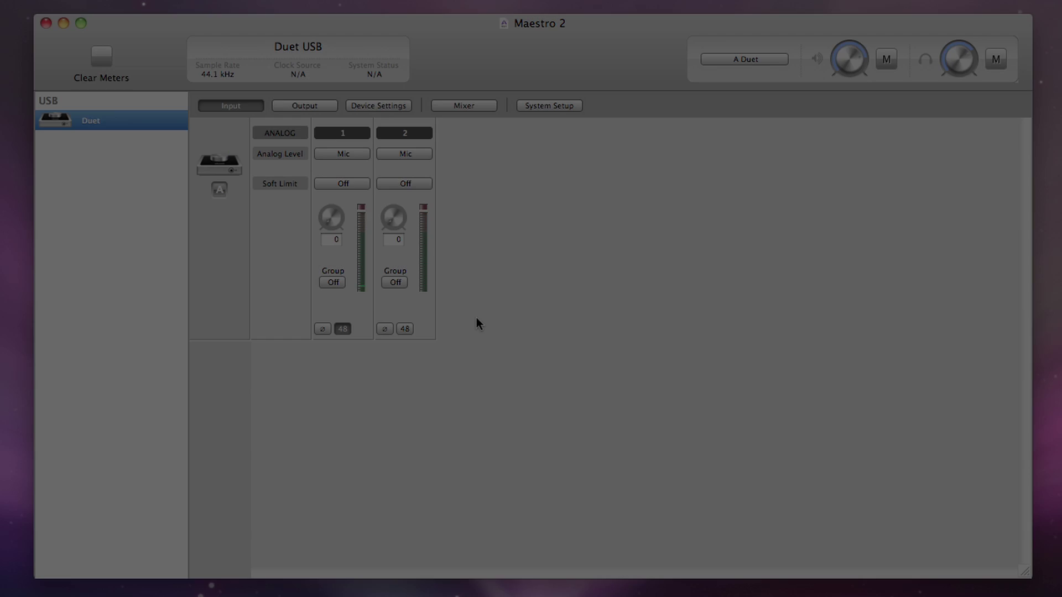
{"action": "left_click", "coordinate": [342, 154]}
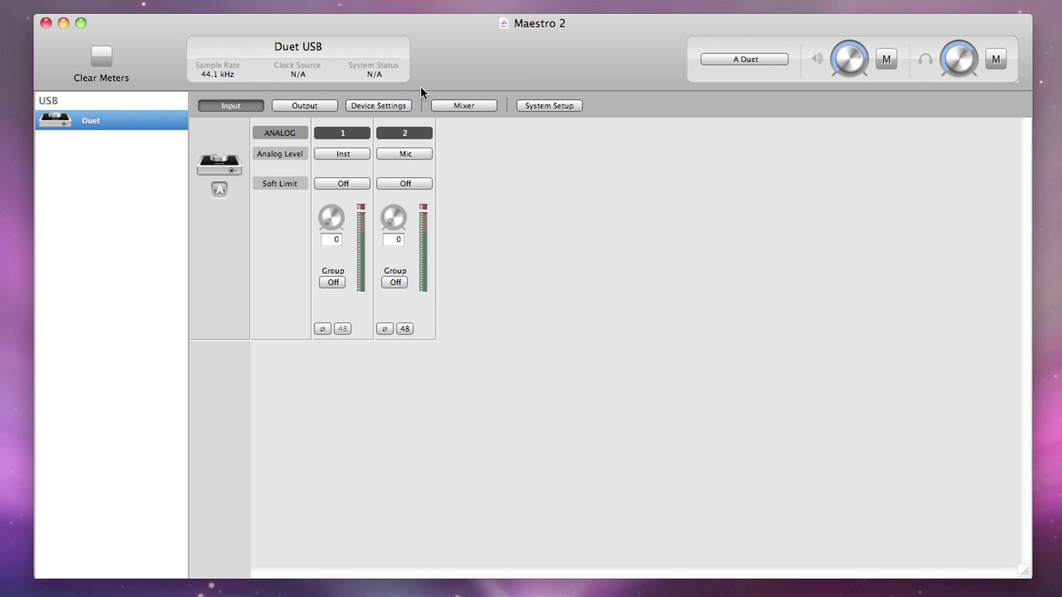
{"action": "left_click", "coordinate": [303, 105]}
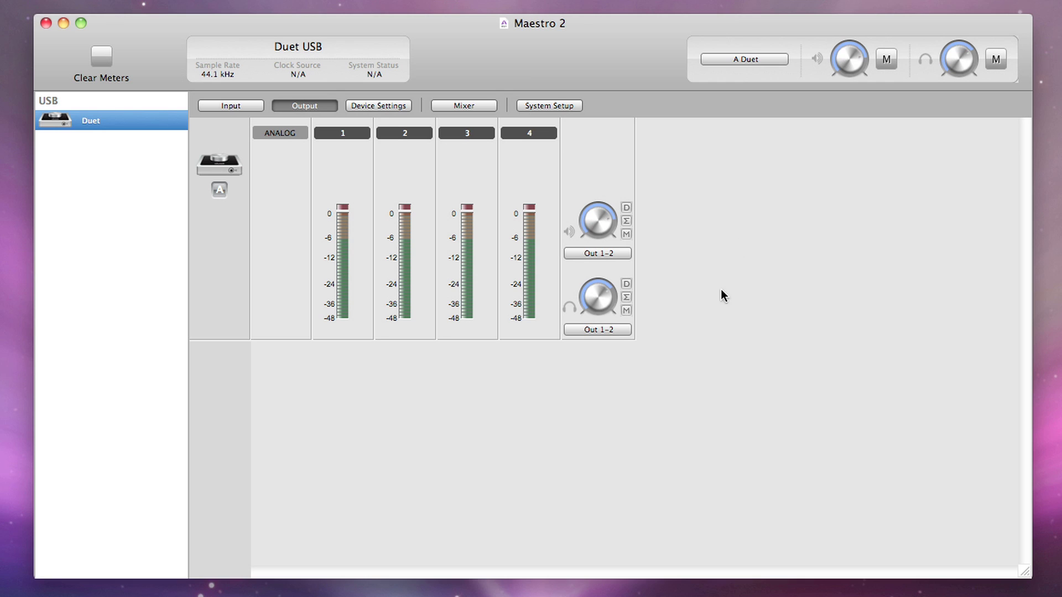
Open the Out 1-2 source menu under the headphone knob.
{"action": "left_click", "coordinate": [626, 329]}
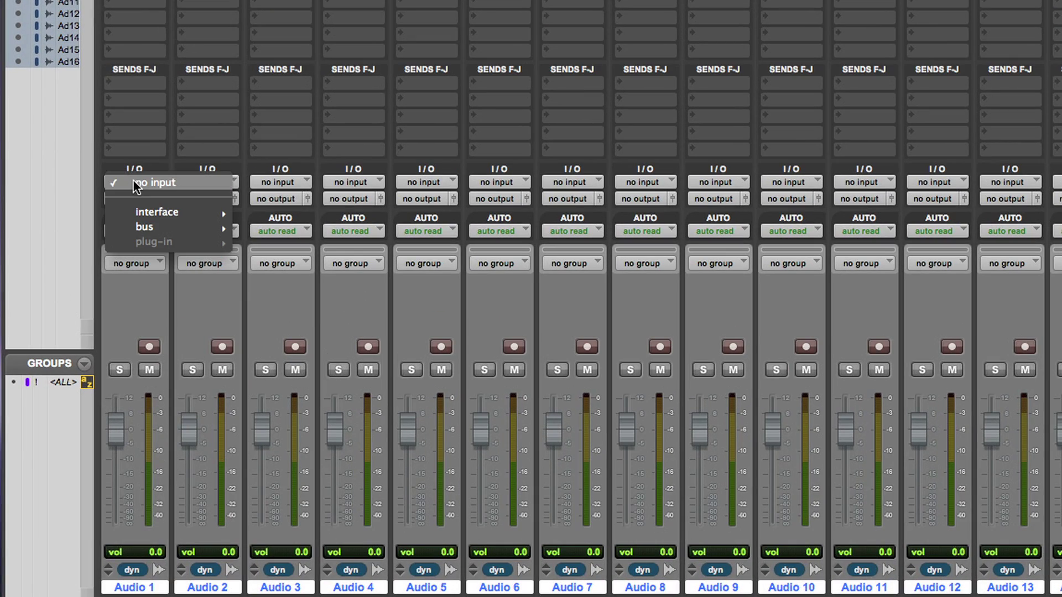
{"action": "mouse_move", "coordinate": [166, 212]}
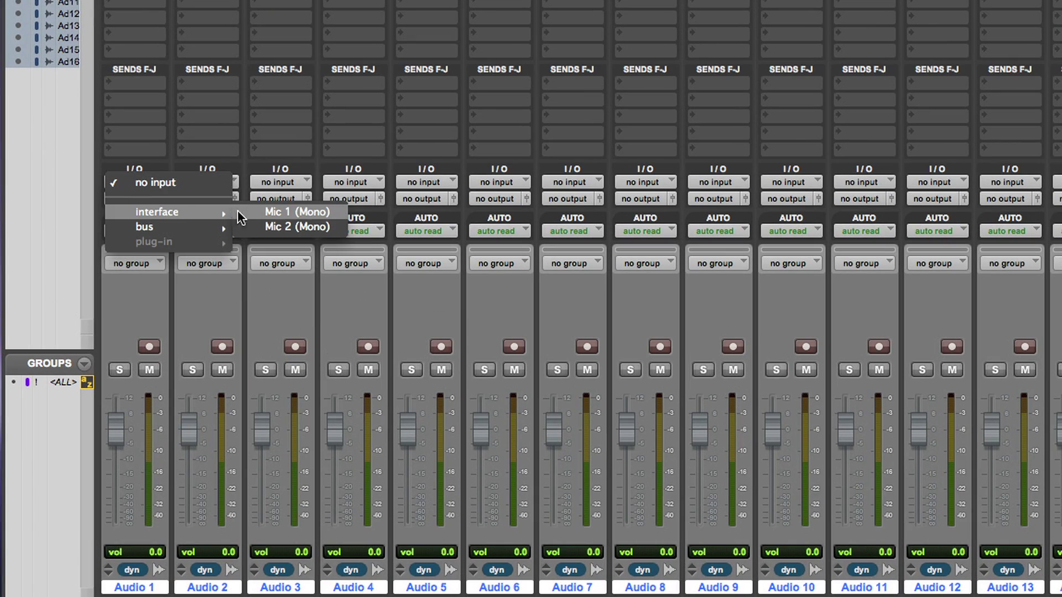
Route Audio 1 from Mic 1 to Out 1-2, record-arm it and start recording.
{"action": "left_click", "coordinate": [250, 209]}
{"action": "left_click", "coordinate": [135, 198]}
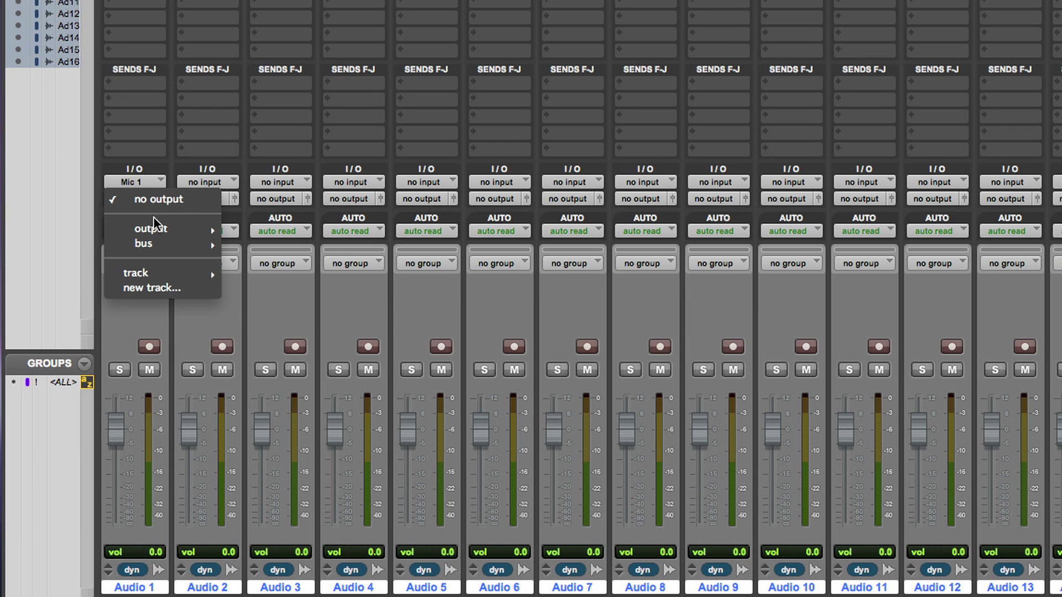
{"action": "left_click", "coordinate": [251, 229]}
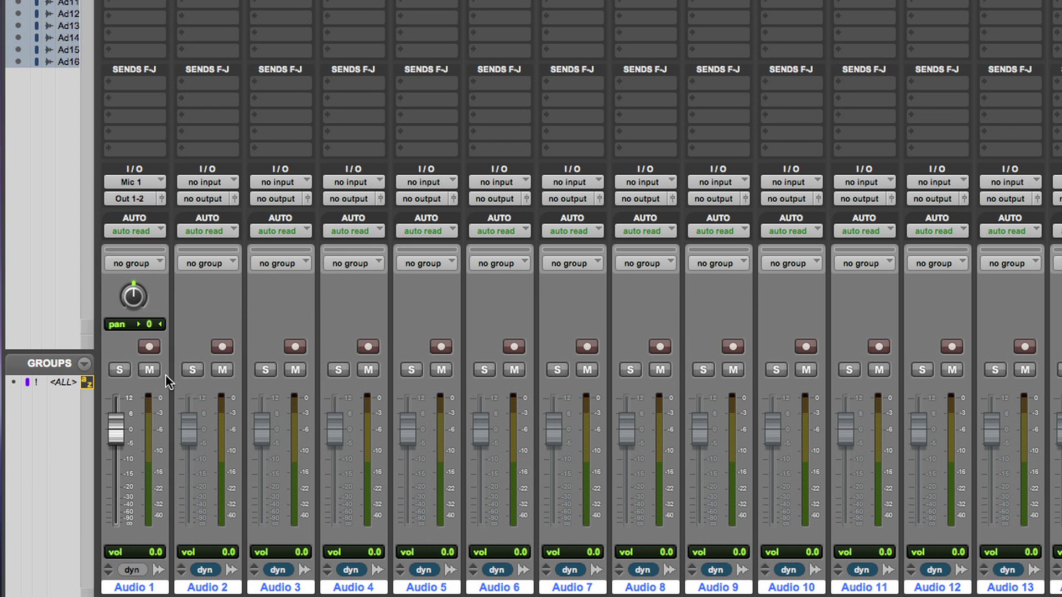
{"action": "left_click", "coordinate": [150, 345]}
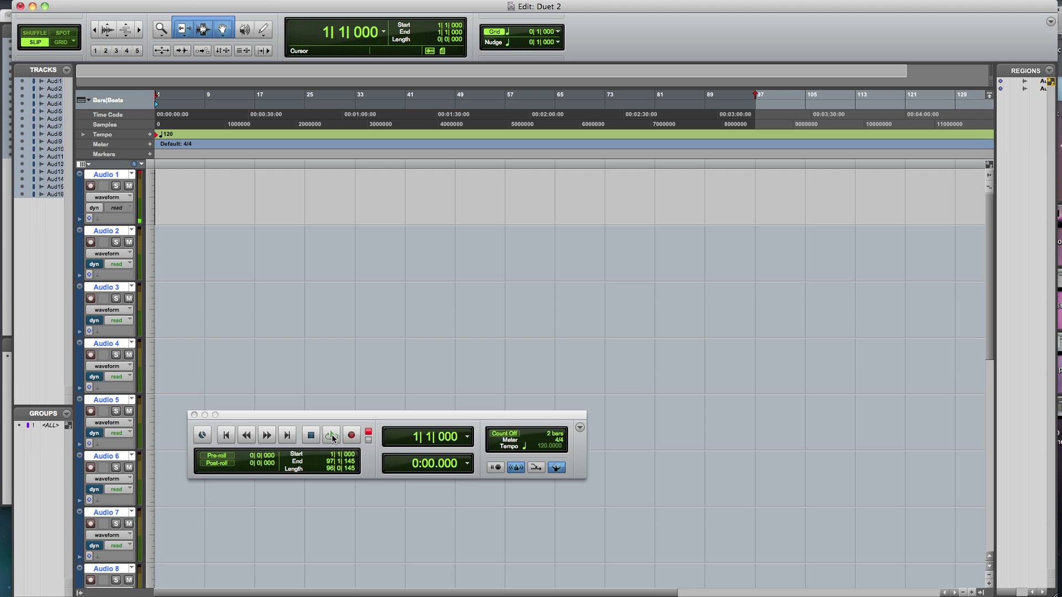
{"action": "left_click", "coordinate": [332, 438]}
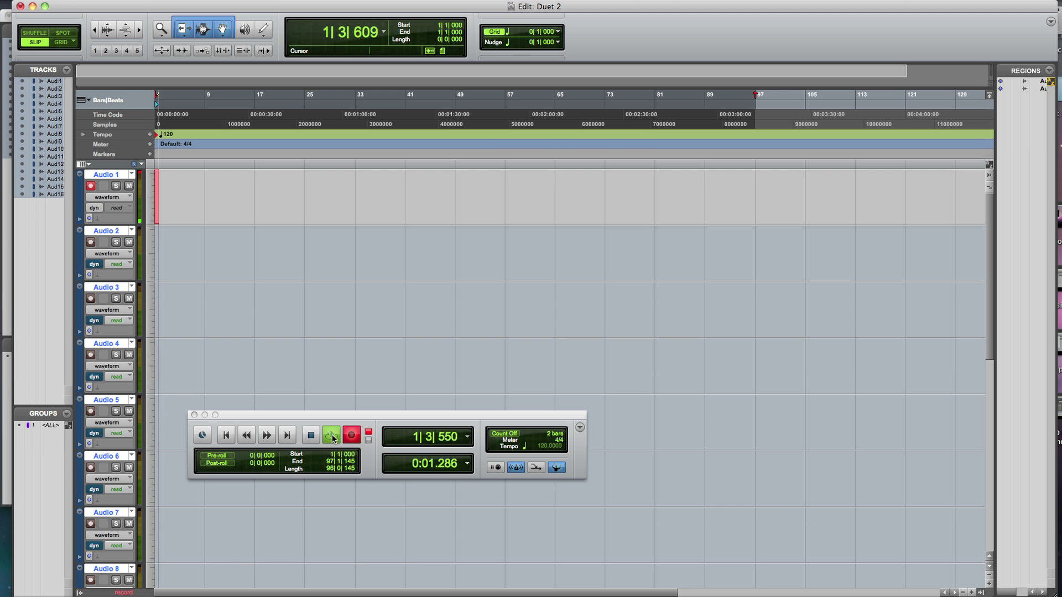